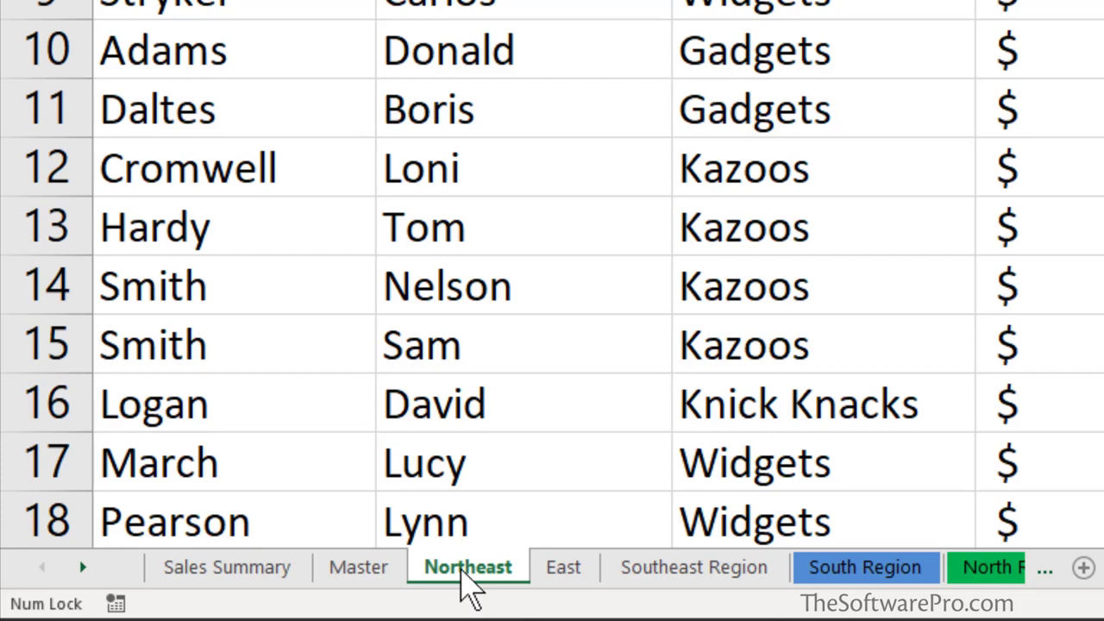
Group the adjacent sheets from Northeast through South Region, and release the group by switching to the Master sheet
{"action": "key", "text": "shift"}
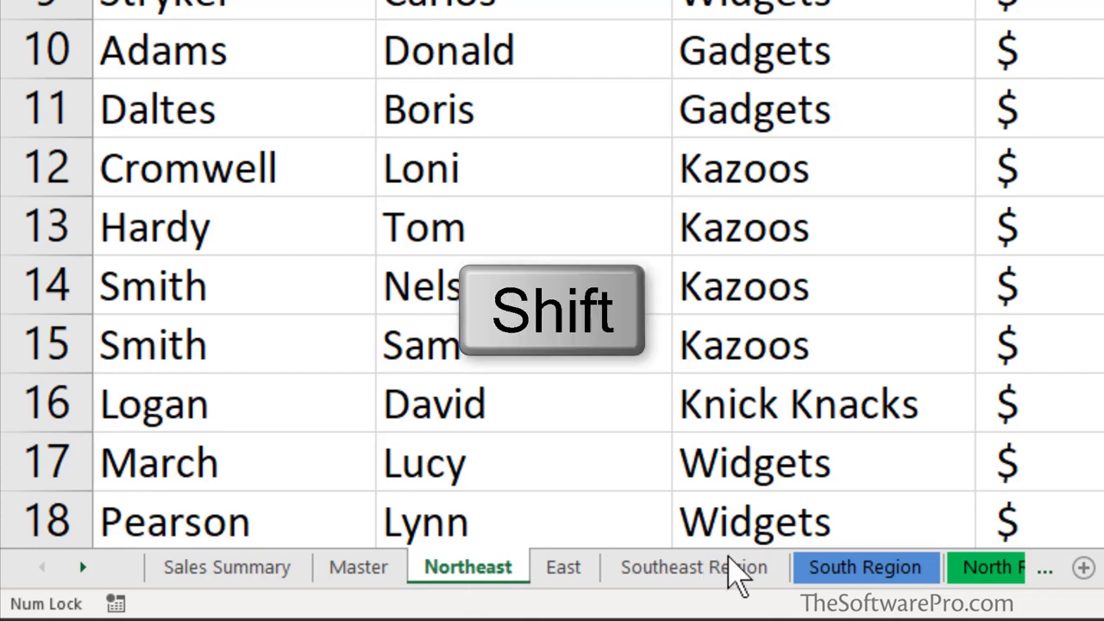
{"action": "left_click", "coordinate": [857, 570], "text": "shift"}
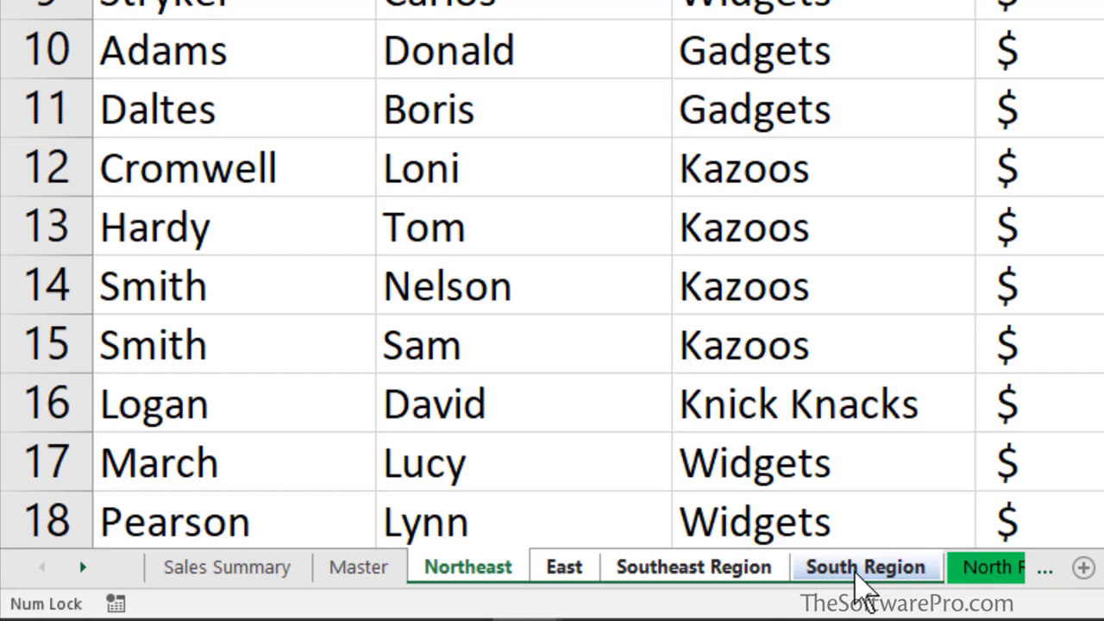
{"action": "left_click", "coordinate": [865, 567], "text": "shift"}
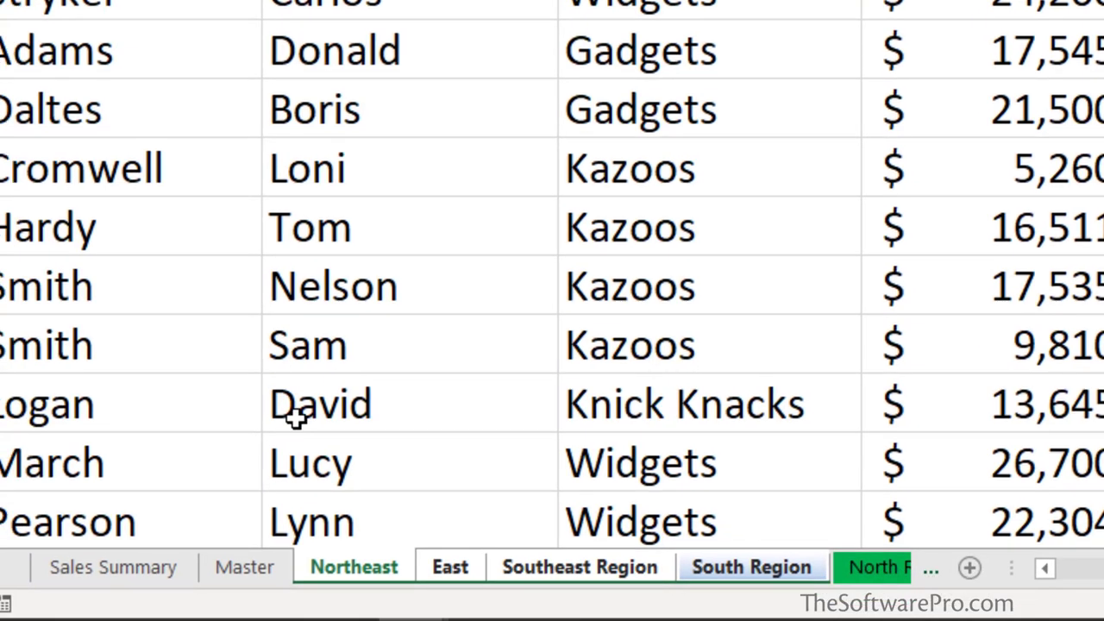
{"action": "left_click", "coordinate": [249, 568]}
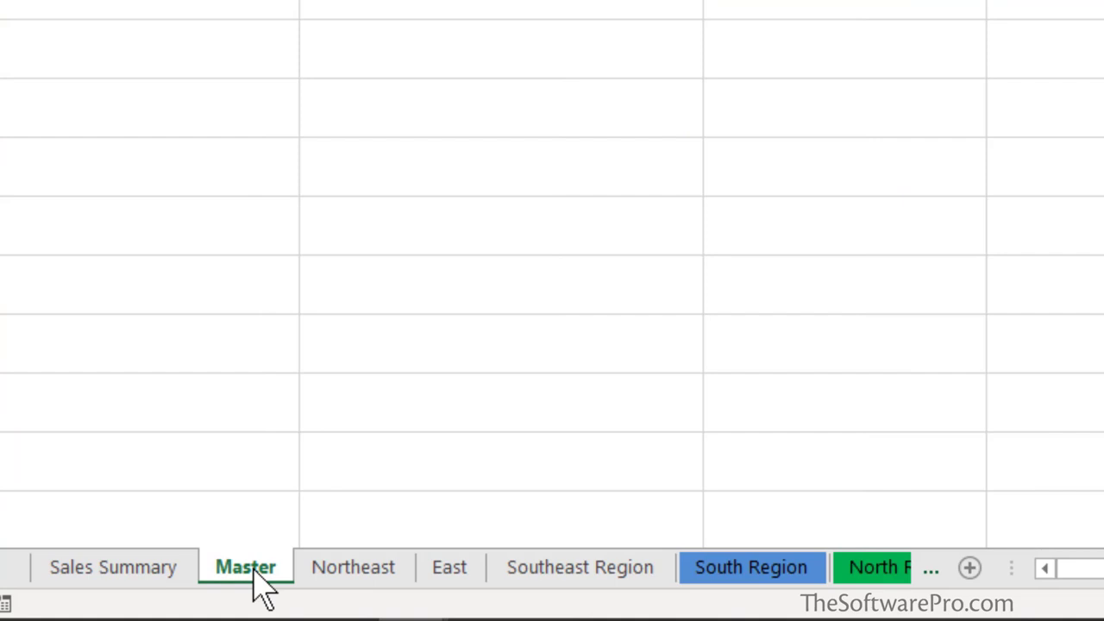
Group the sheets Northeast, Southeast Region, North Region and South Region (2), and ungroup them again
{"action": "left_click", "coordinate": [349, 569]}
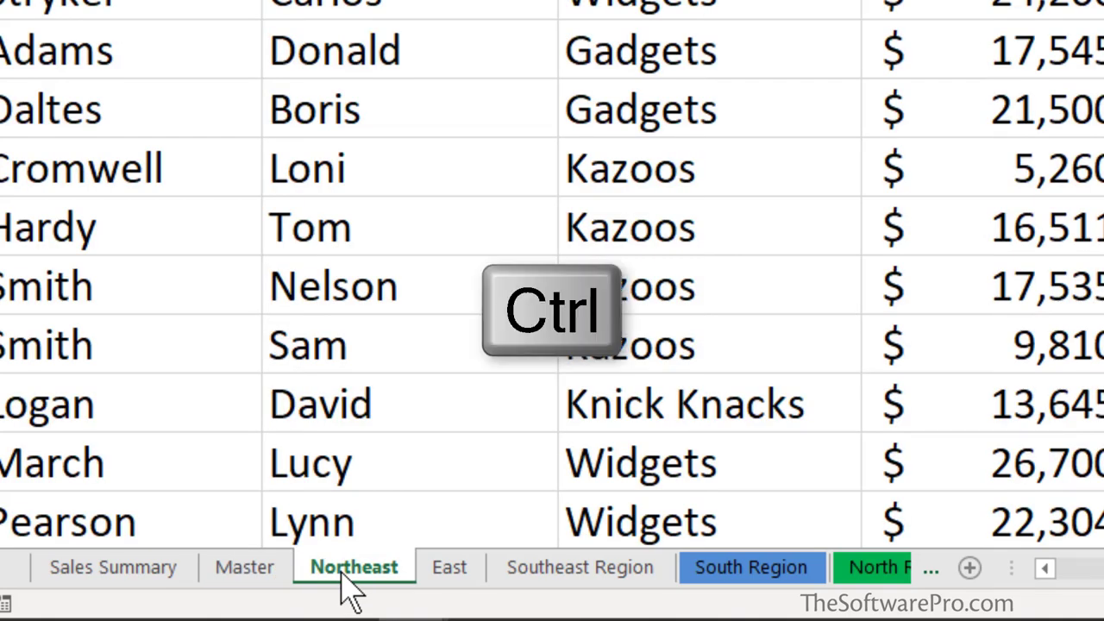
{"action": "left_click", "coordinate": [546, 576], "text": "ctrl"}
{"action": "left_click", "coordinate": [776, 569], "text": "ctrl"}
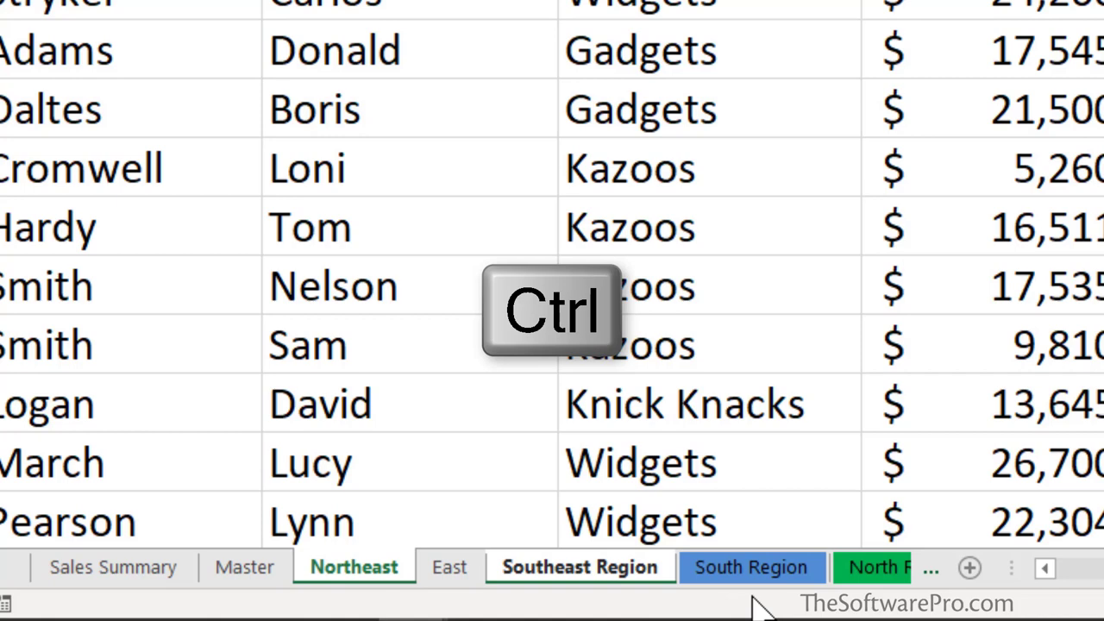
{"action": "left_click", "coordinate": [871, 571], "text": "ctrl"}
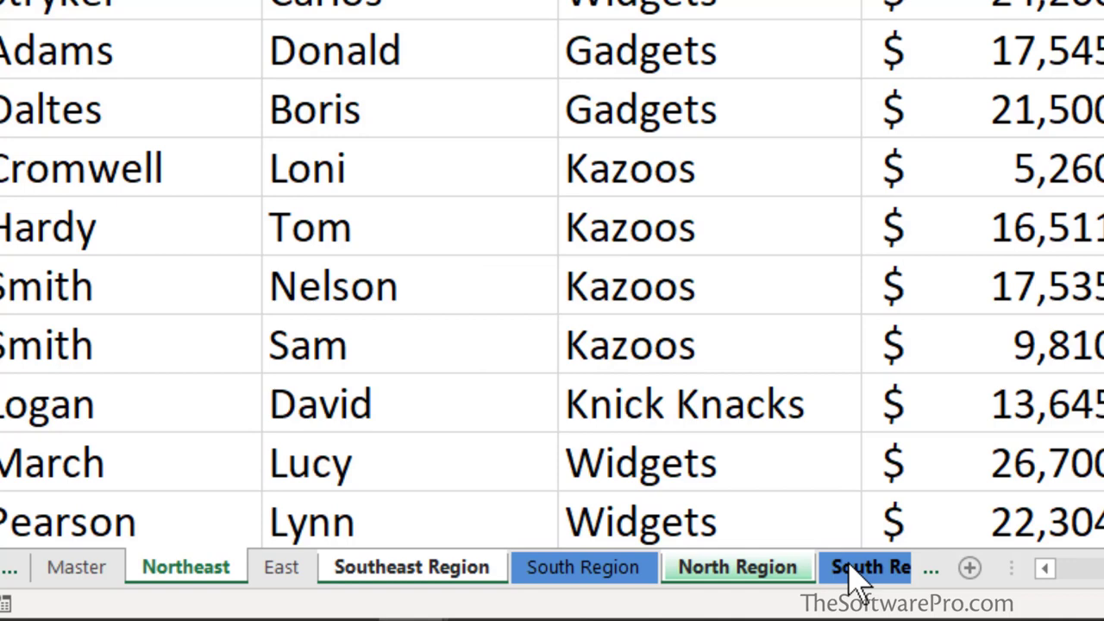
{"action": "left_click", "coordinate": [854, 569]}
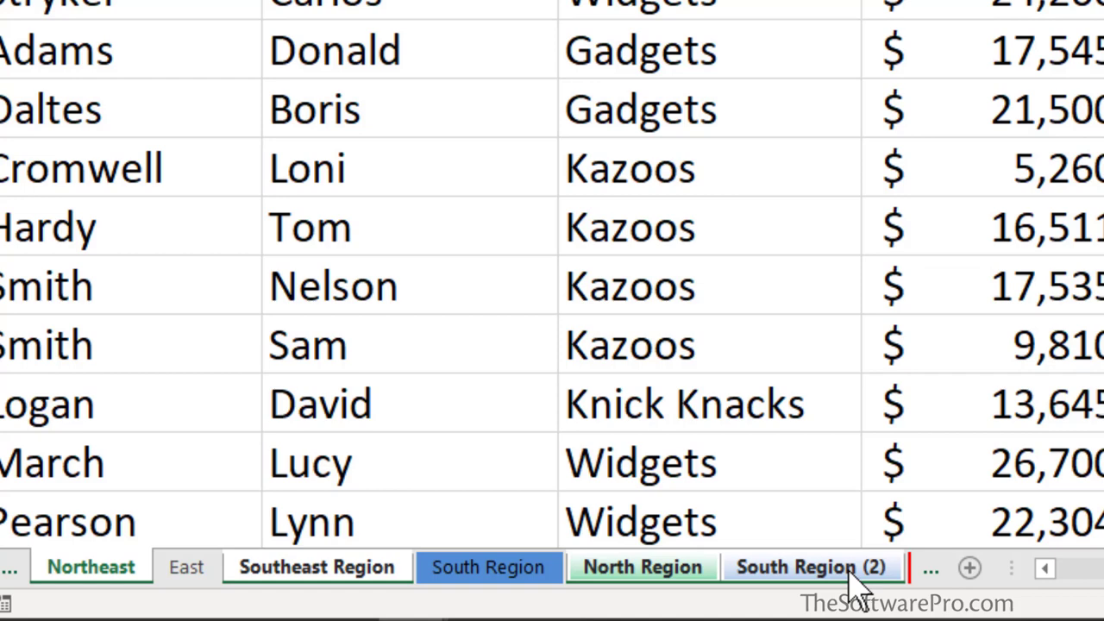
{"action": "right_click", "coordinate": [664, 573]}
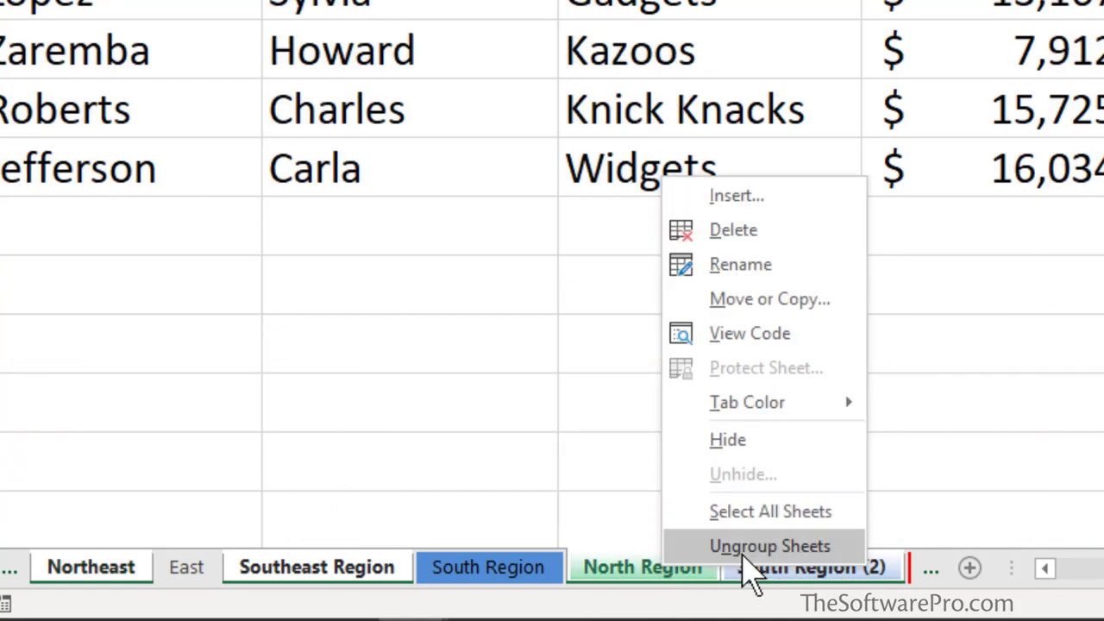
{"action": "left_click", "coordinate": [755, 549]}
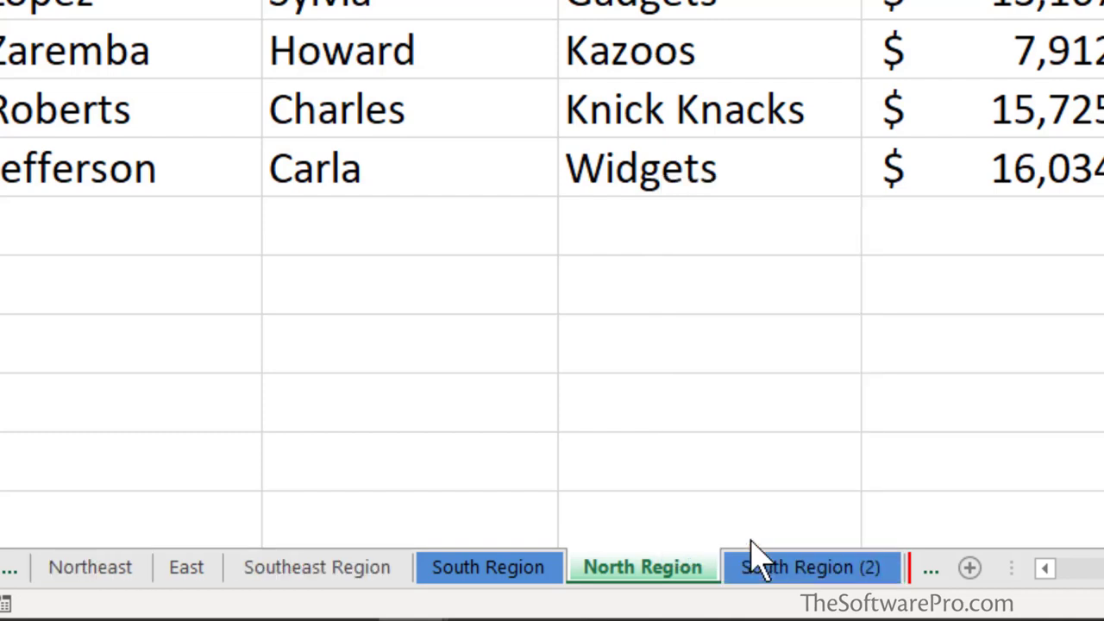
Group the four adjacent sheets from Northeast through South Region, with Northeast as the active sheet
{"action": "left_click", "coordinate": [96, 574]}
{"action": "left_click", "coordinate": [461, 575], "text": "shift"}
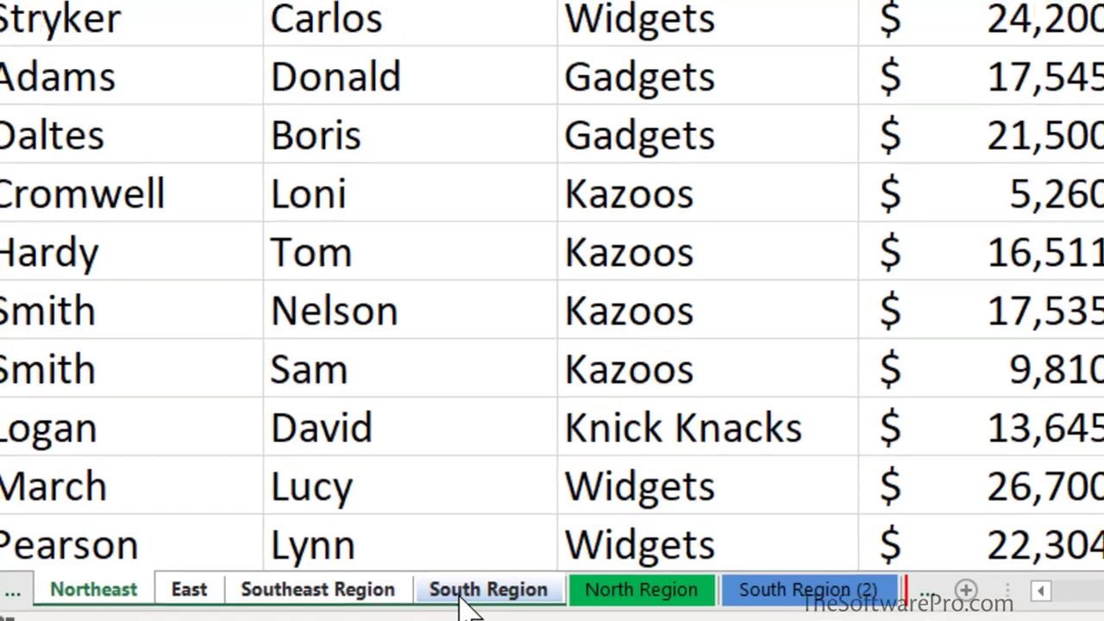
{"action": "left_click", "coordinate": [488, 566]}
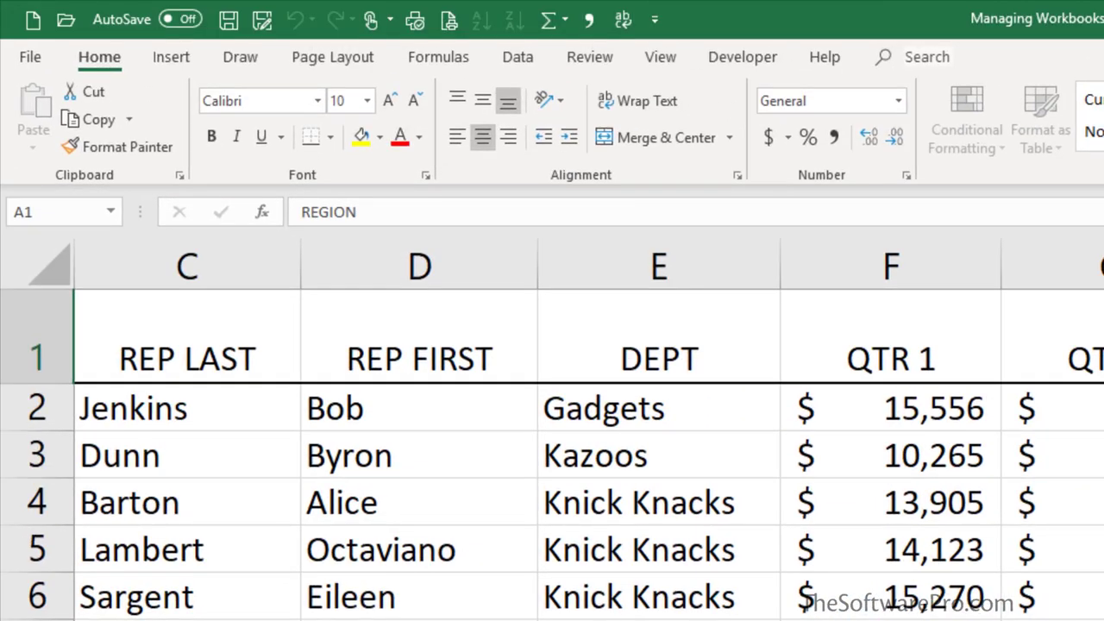
Fill the LOCATION header cell B1 with yellow on the grouped sheets
{"action": "scroll", "coordinate": [589, 429], "scroll_direction": "left", "scroll_amount": 2}
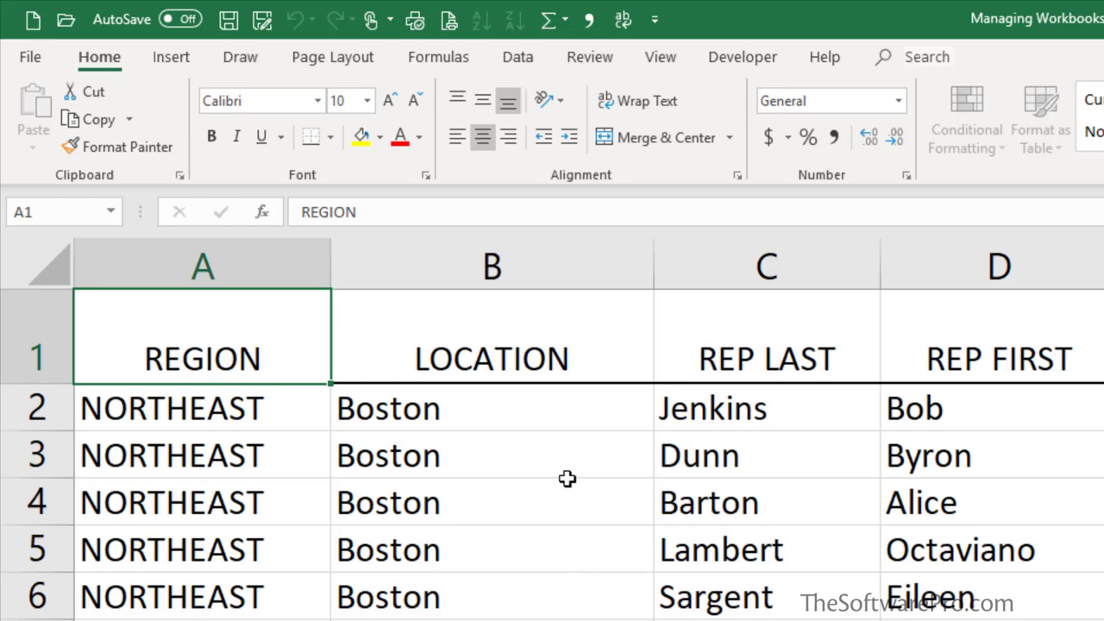
{"action": "left_click", "coordinate": [480, 338]}
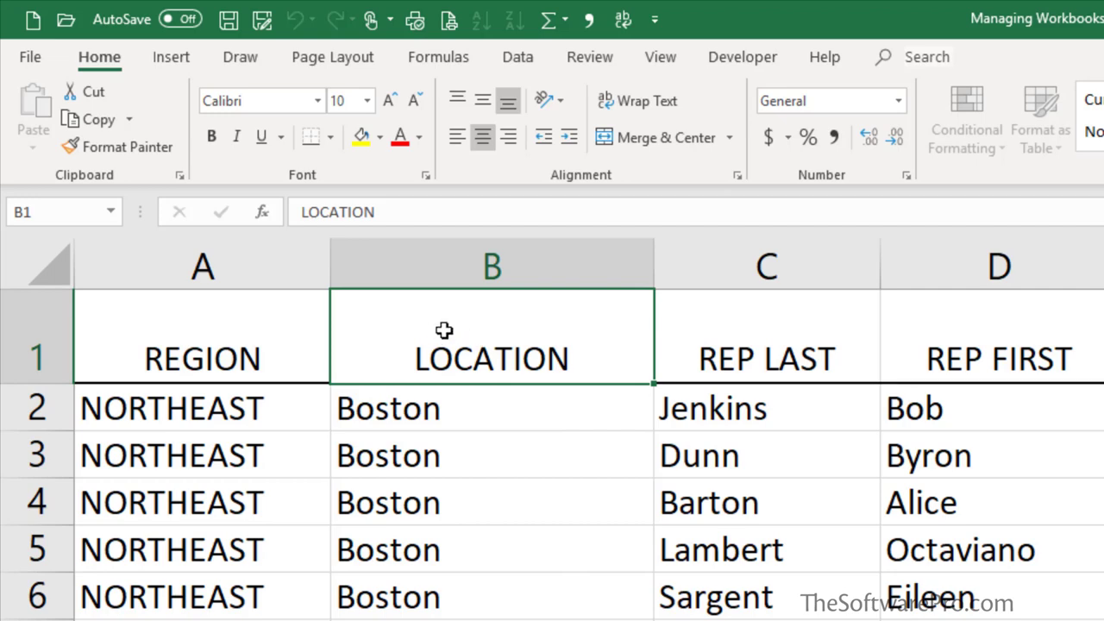
{"action": "left_click", "coordinate": [361, 138]}
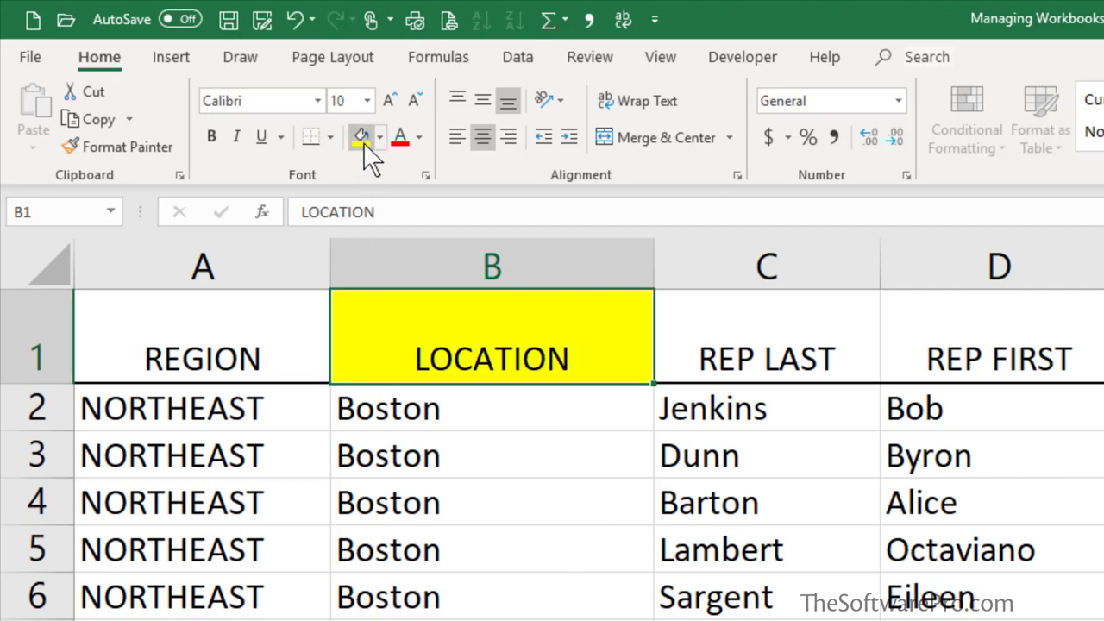
Replace the header in cell C1 with REPRESENTATIVE LAST NAME
{"action": "left_click", "coordinate": [704, 345]}
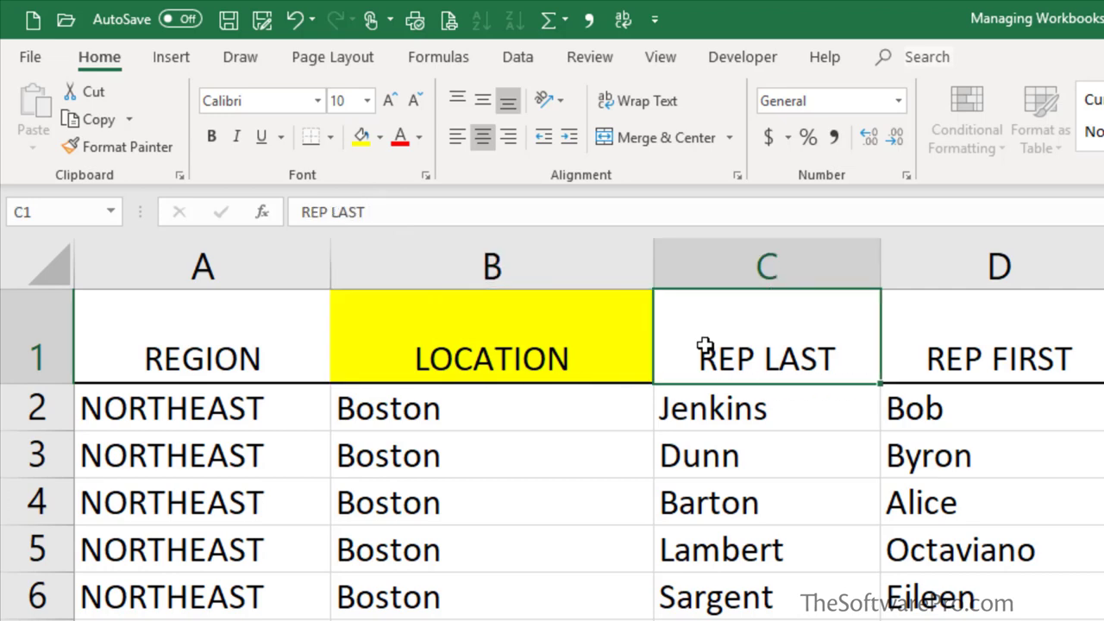
{"action": "type", "text": "RE"}
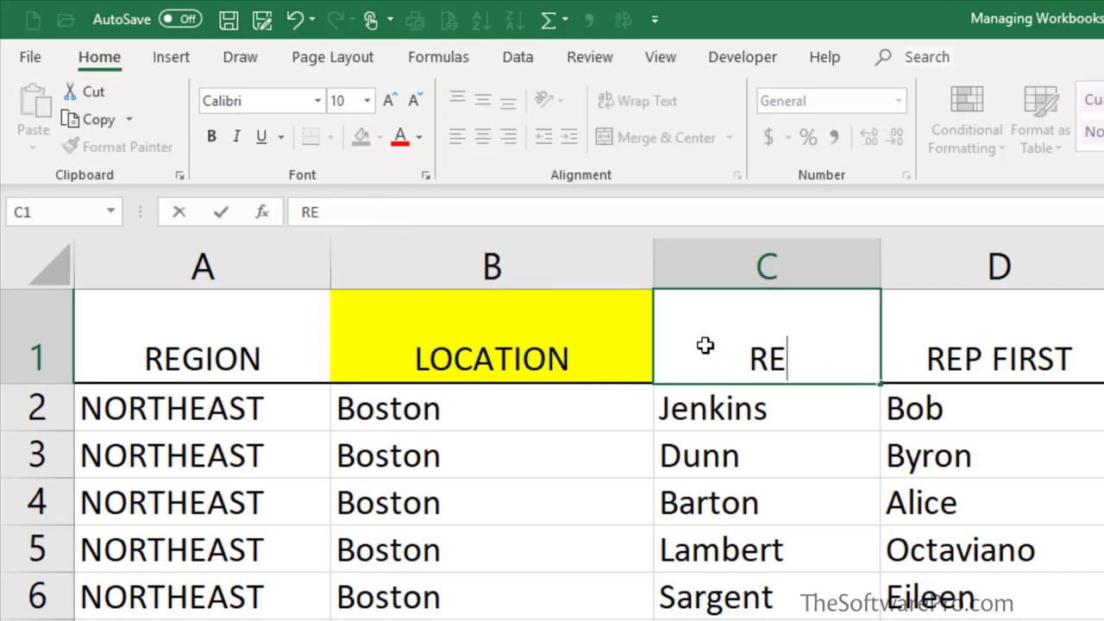
{"action": "type", "text": "PRESENTATI"}
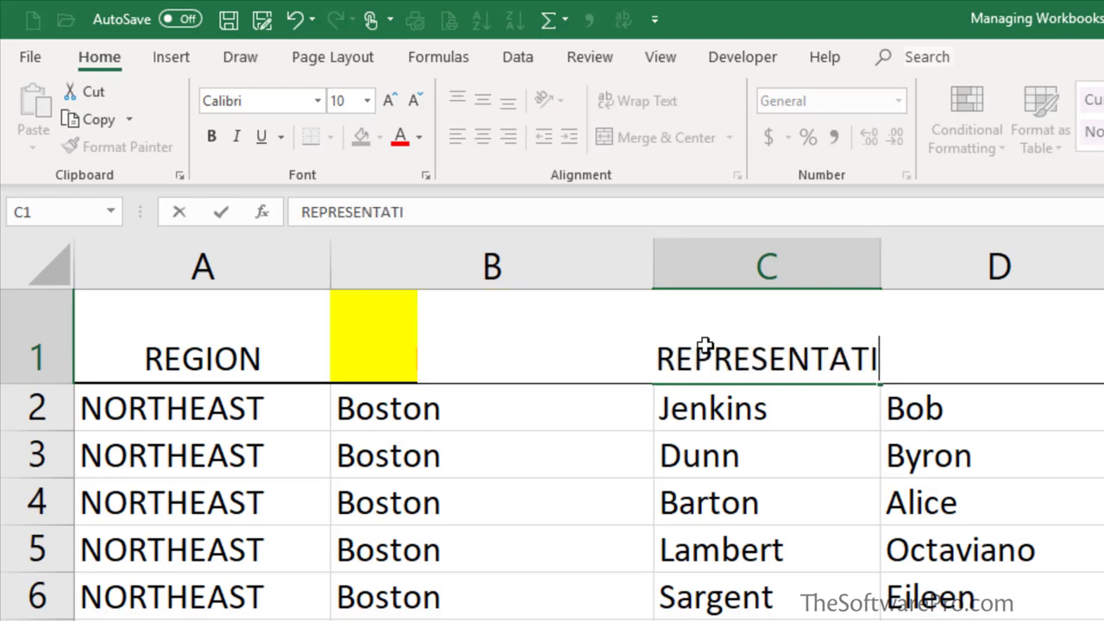
{"action": "type", "text": "VE LAST NAME"}
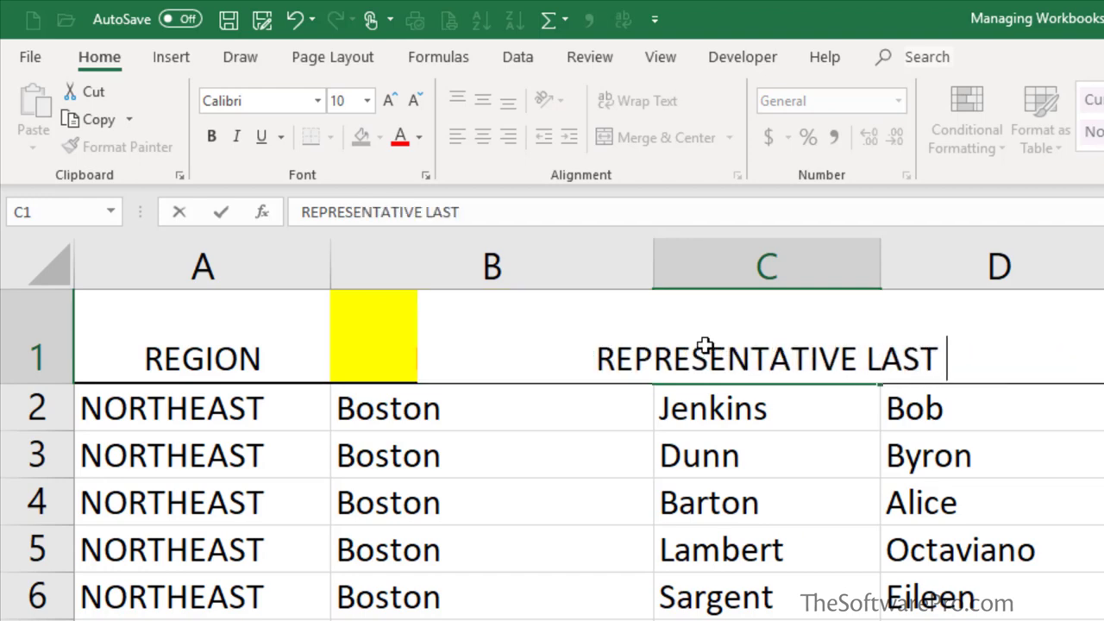
{"action": "key", "text": "Return"}
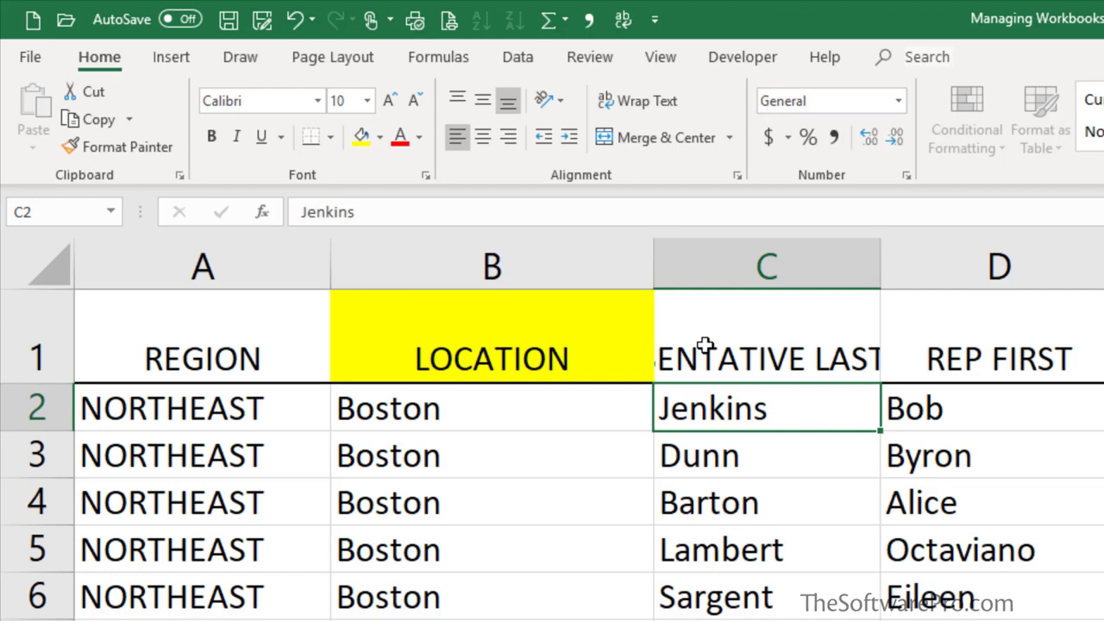
Apply Wrap Text to the whole header row 1
{"action": "left_click", "coordinate": [705, 345]}
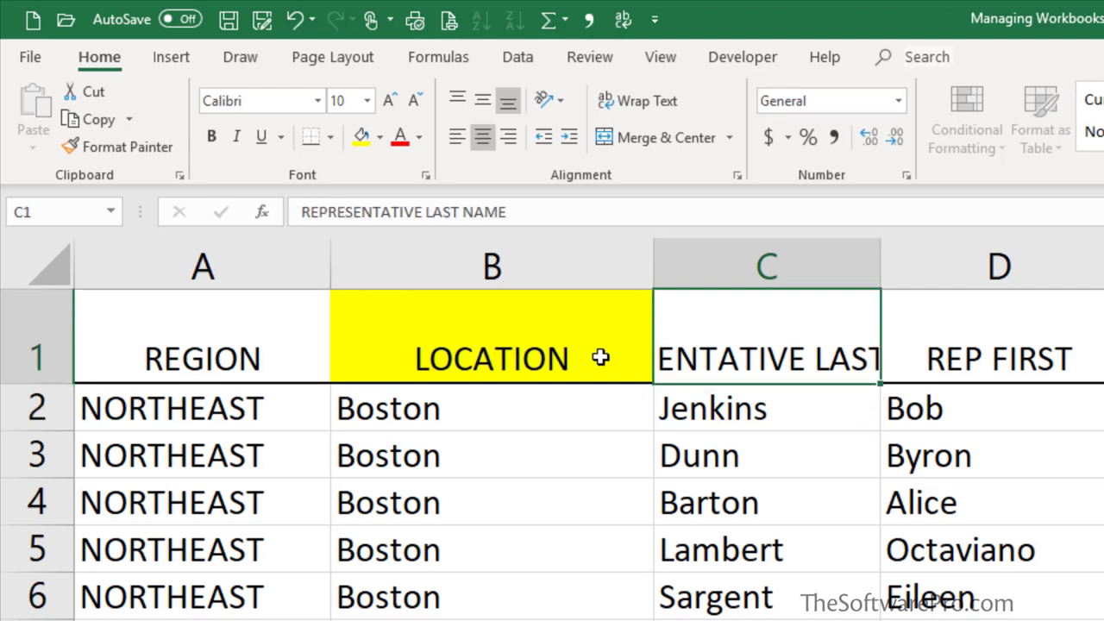
{"action": "left_click", "coordinate": [41, 332]}
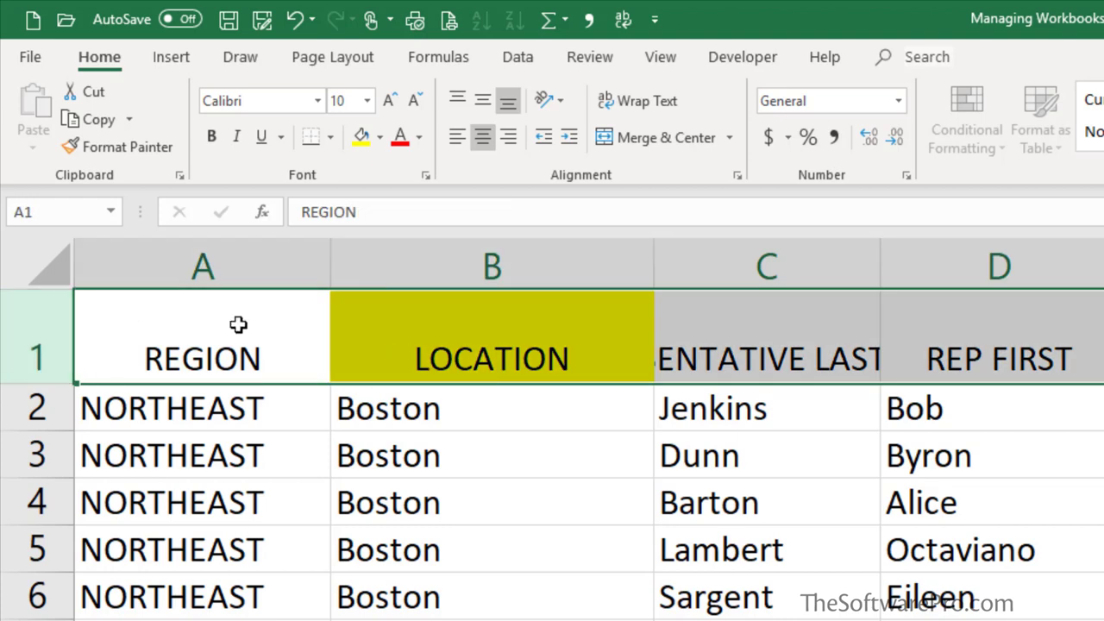
{"action": "left_click", "coordinate": [621, 101]}
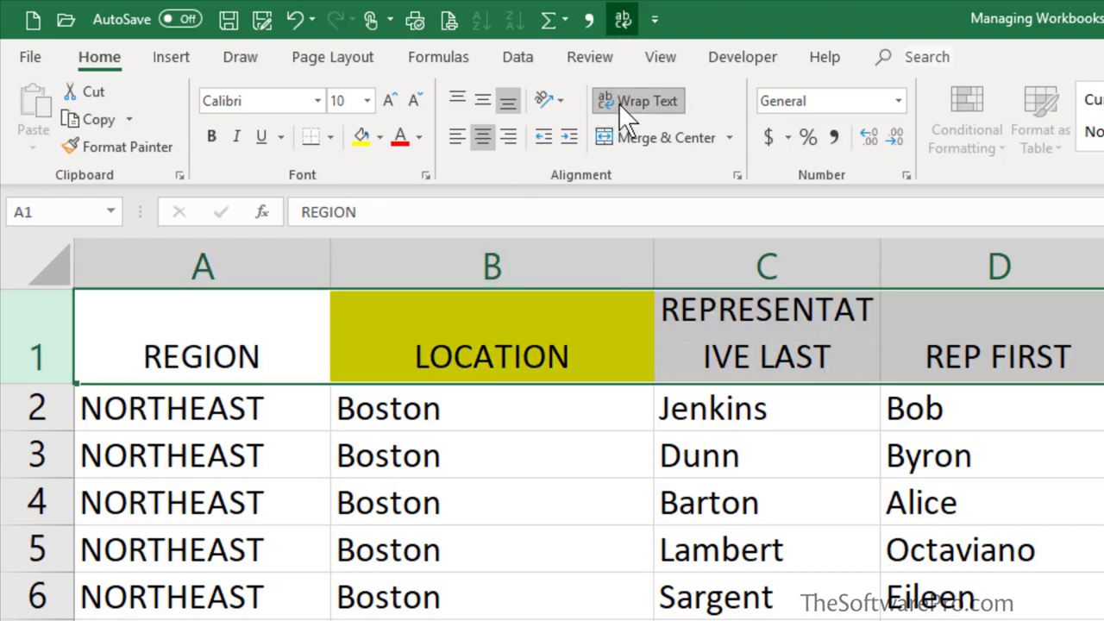
{"action": "left_click", "coordinate": [596, 339]}
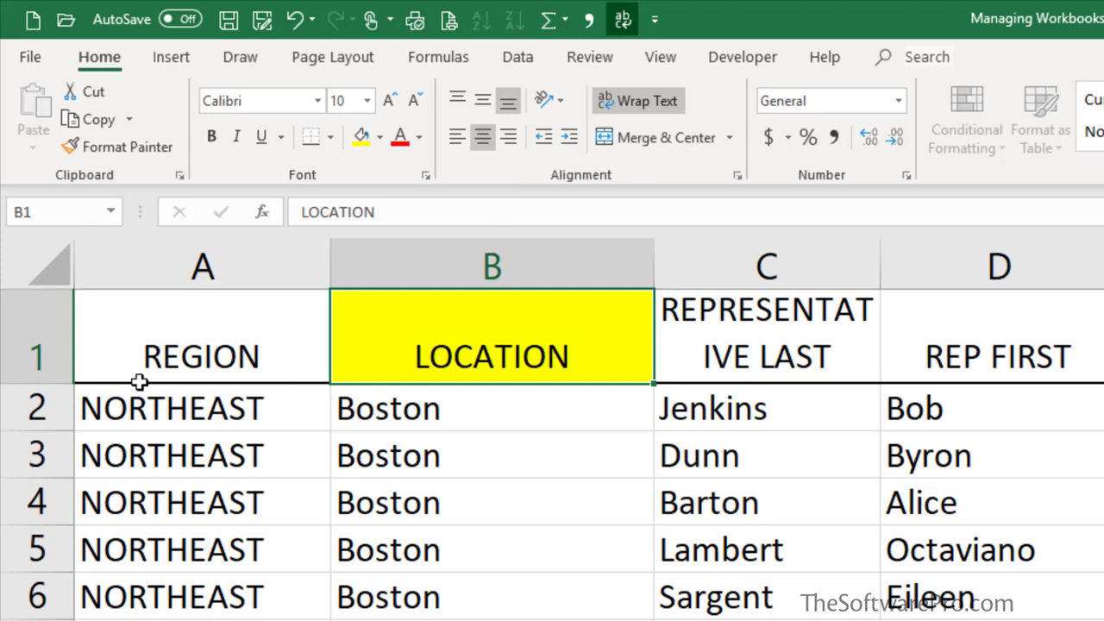
AutoFit the height of row 1 and widen column C so that REPRESENTATIVE fits on one line
{"action": "double_click", "coordinate": [38, 383]}
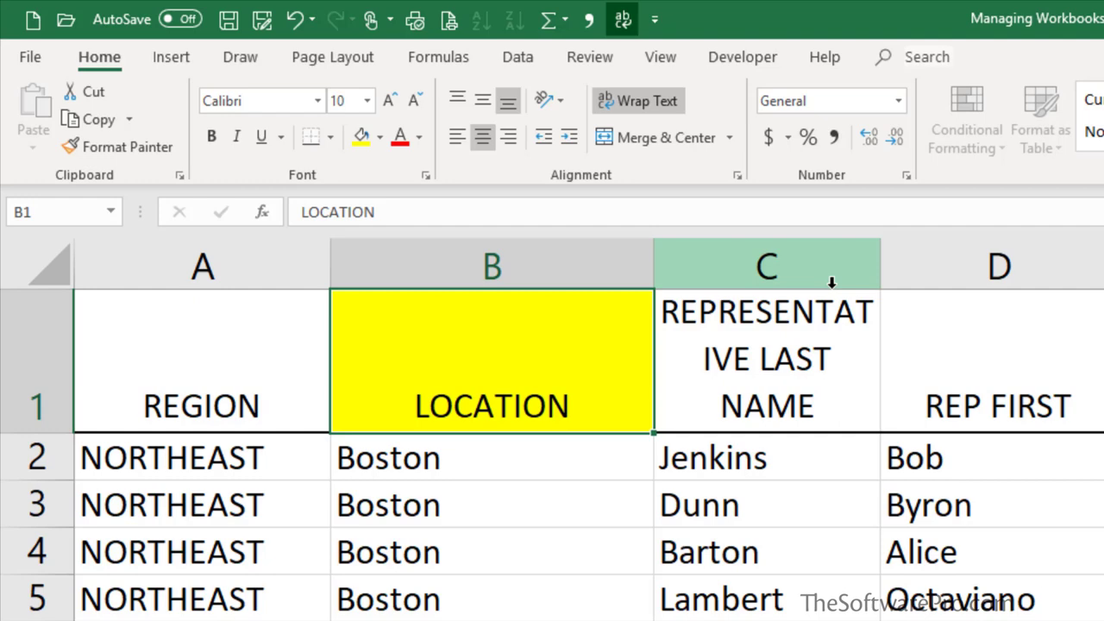
{"action": "left_click_drag", "start_coordinate": [875, 253], "coordinate": [947, 263]}
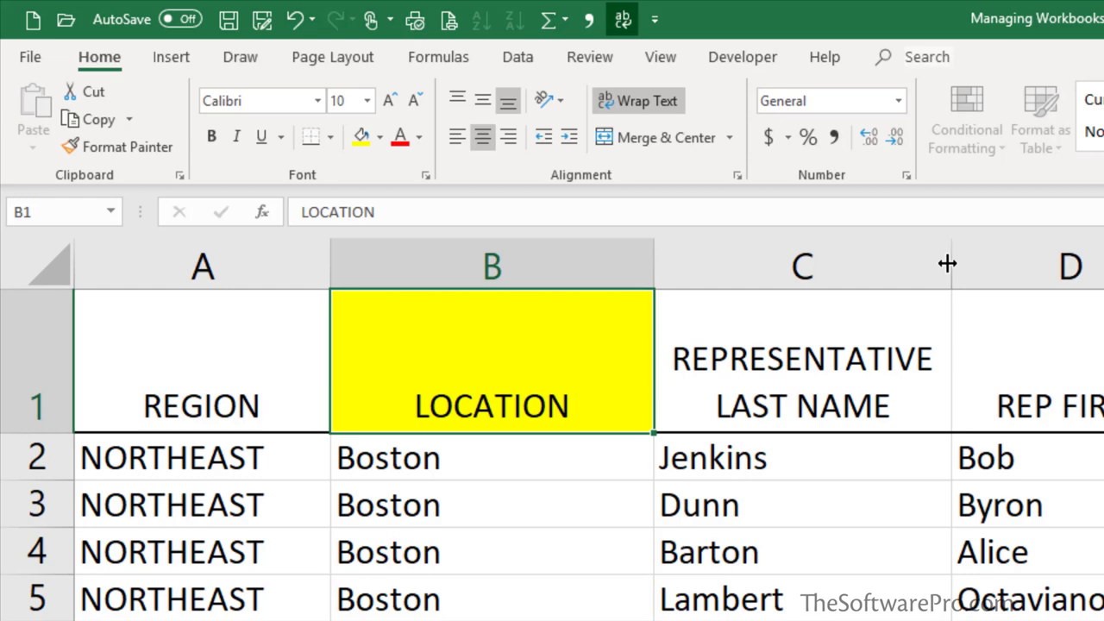
{"action": "left_click", "coordinate": [339, 52]}
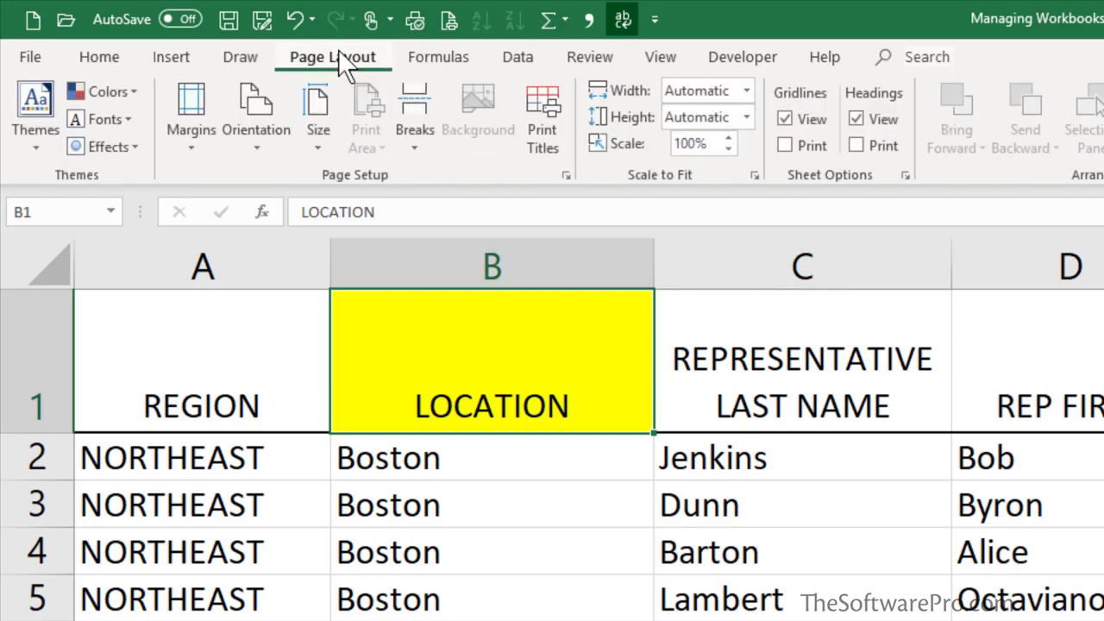
{"action": "left_click", "coordinate": [259, 145]}
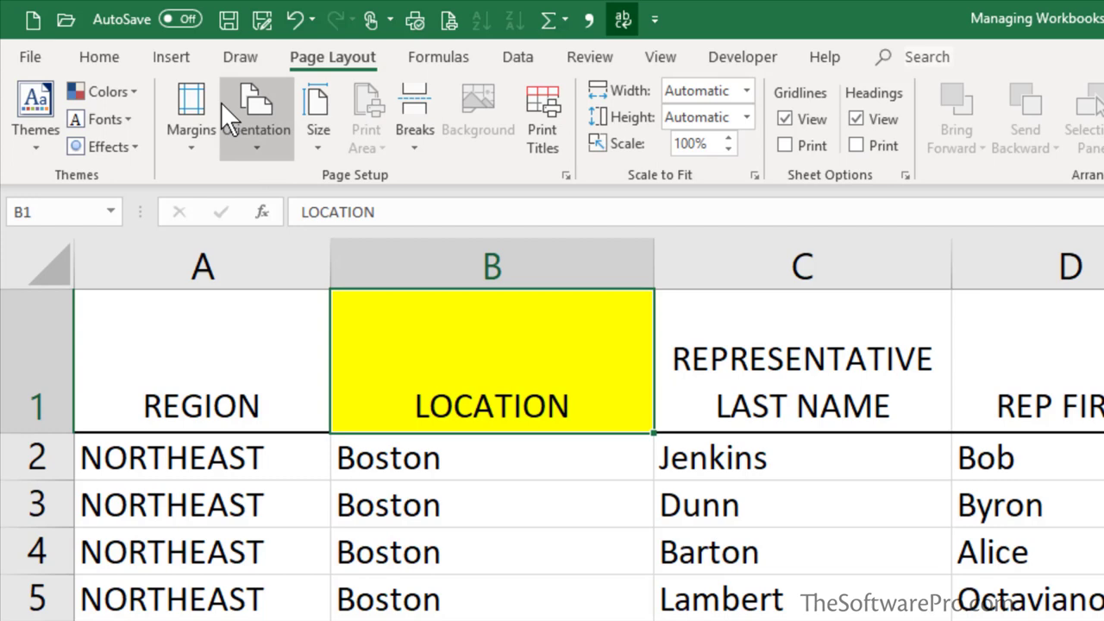
Add a page header with the text Managing Worksheets in the center section of the grouped sheets
{"action": "left_click", "coordinate": [172, 59]}
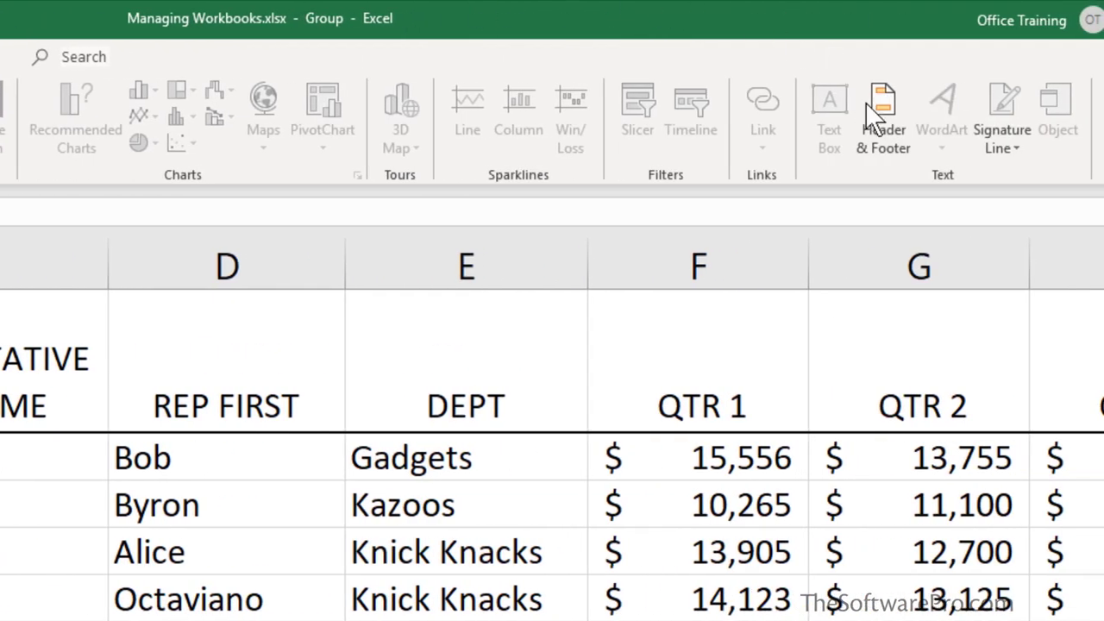
{"action": "left_click", "coordinate": [882, 129]}
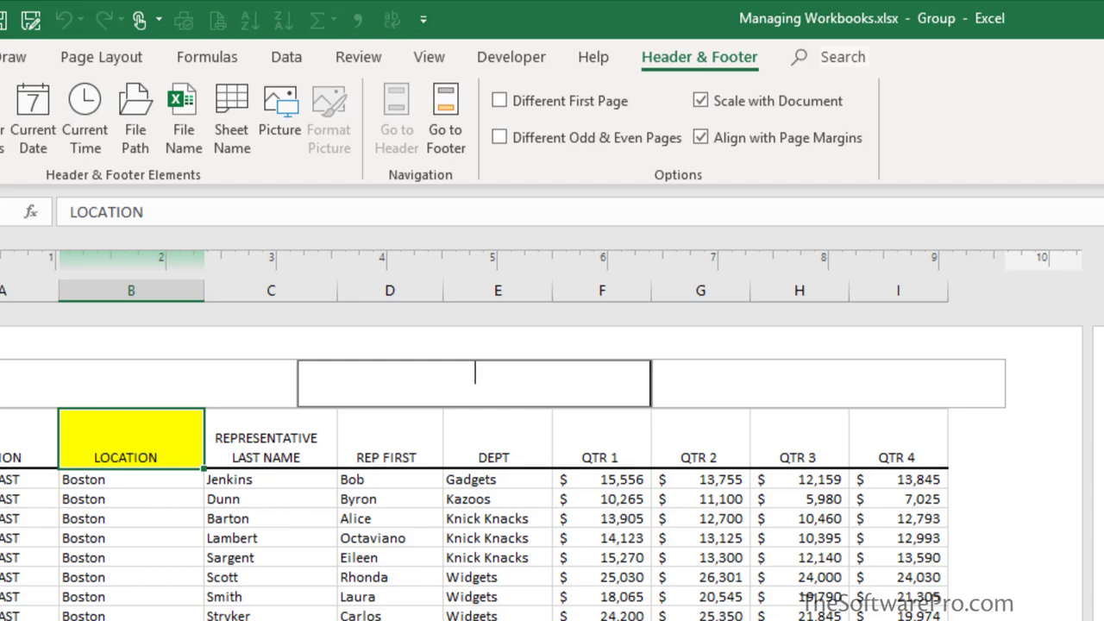
{"action": "type", "text": "Managing Work"}
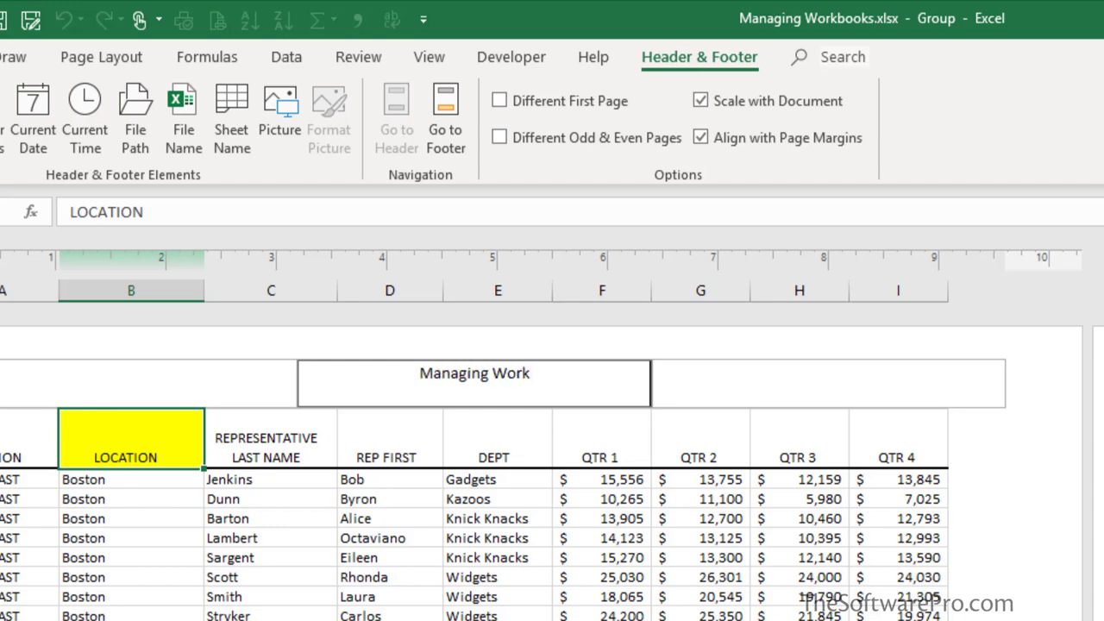
{"action": "type", "text": "sheets"}
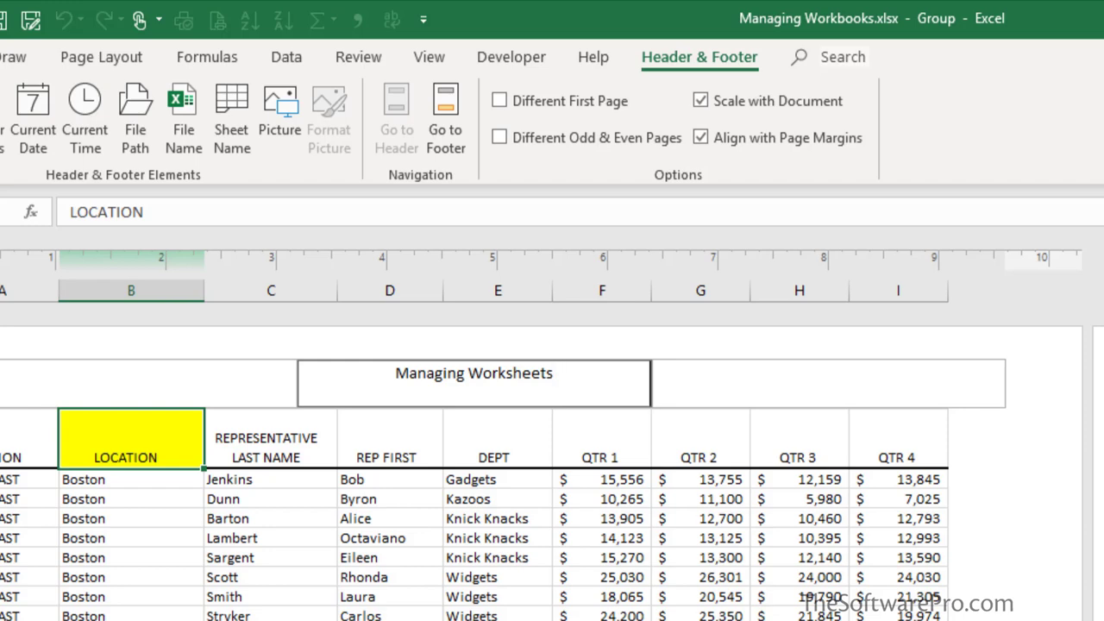
{"action": "left_click", "coordinate": [148, 503]}
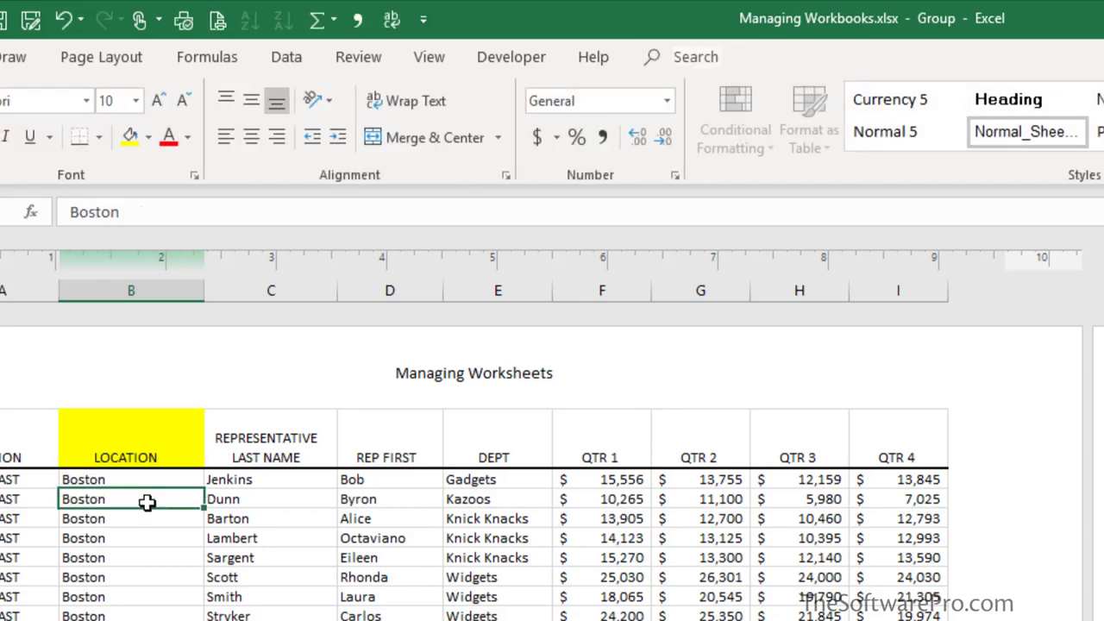
Return the grouped sheets from Page Layout to Normal view
{"action": "left_click", "coordinate": [424, 60]}
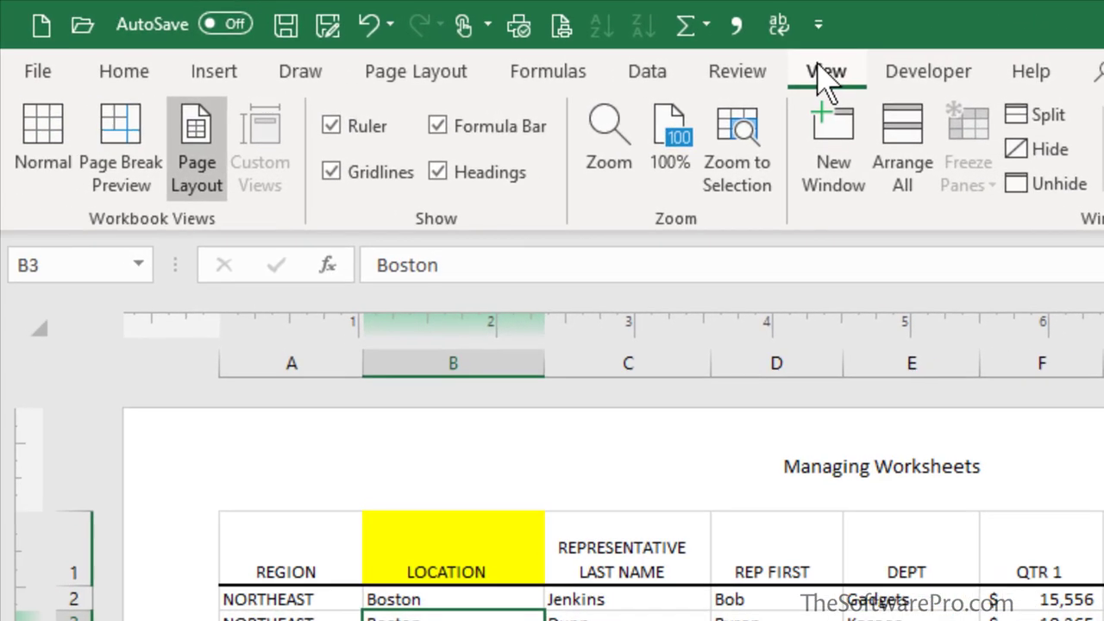
{"action": "left_click", "coordinate": [61, 153]}
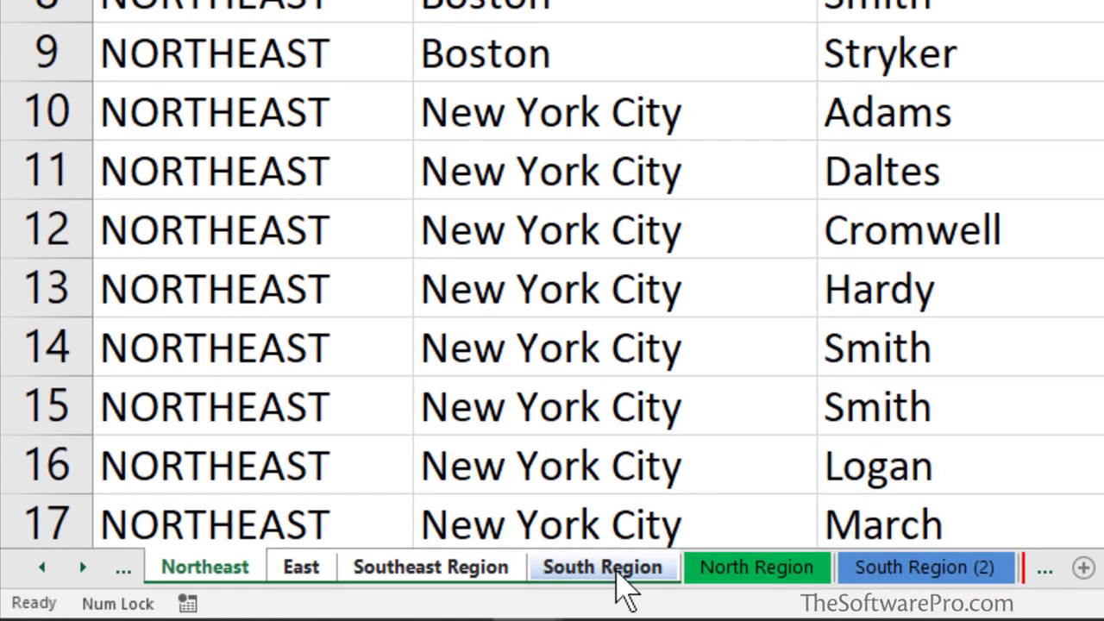
Ungroup the worksheets and regroup the consecutive sheets from Northeast through South Region
{"action": "right_click", "coordinate": [616, 571]}
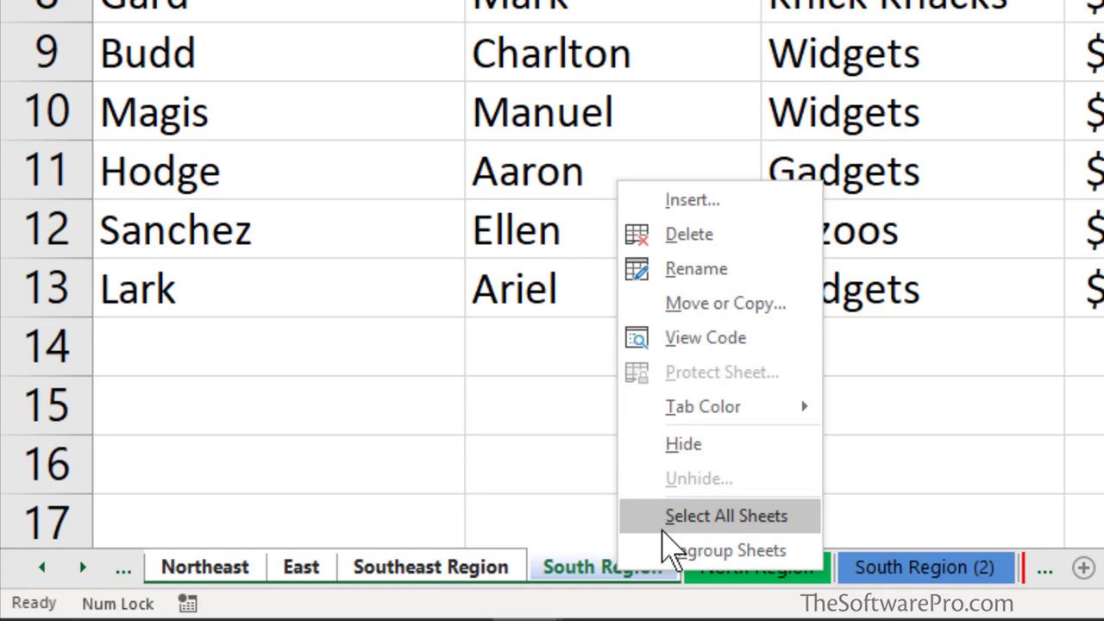
{"action": "left_click", "coordinate": [671, 554]}
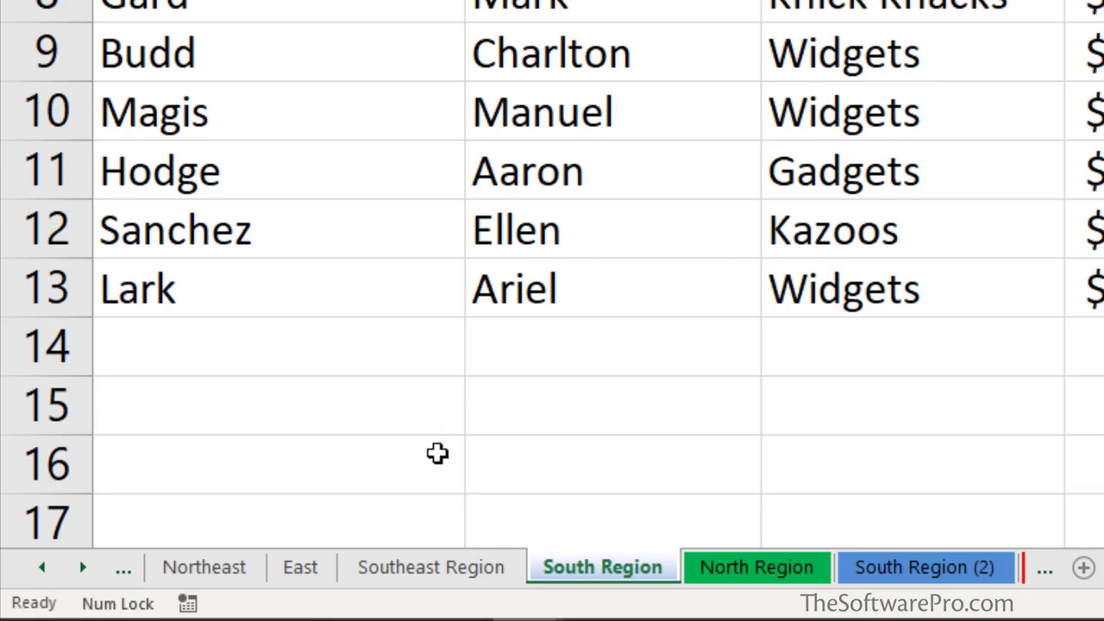
{"action": "left_click", "coordinate": [226, 573]}
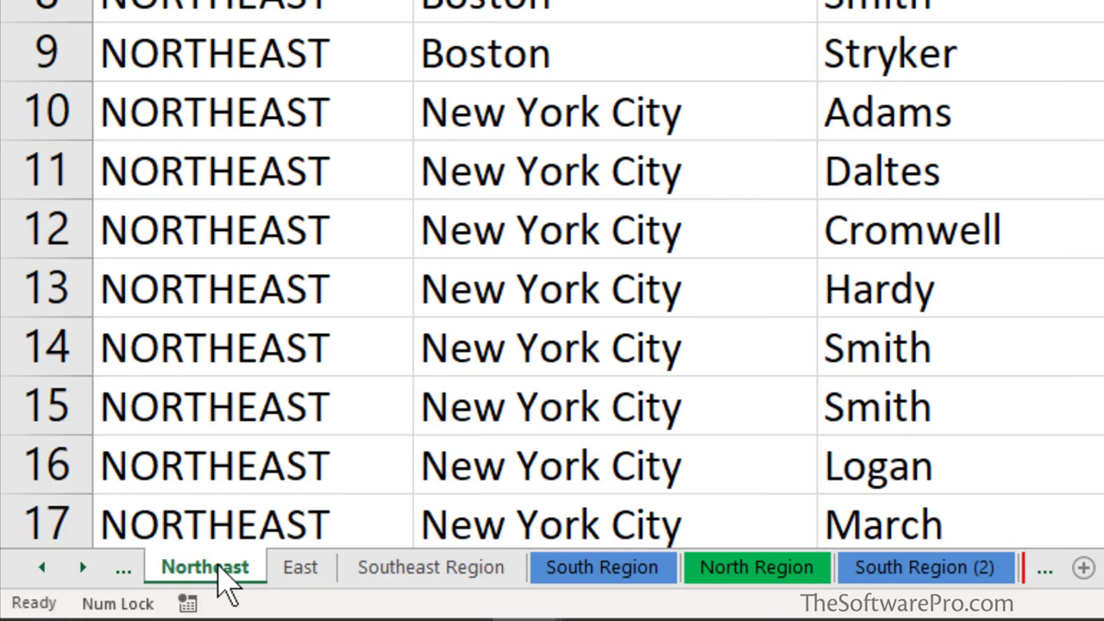
{"action": "left_click", "coordinate": [648, 580], "text": "shift"}
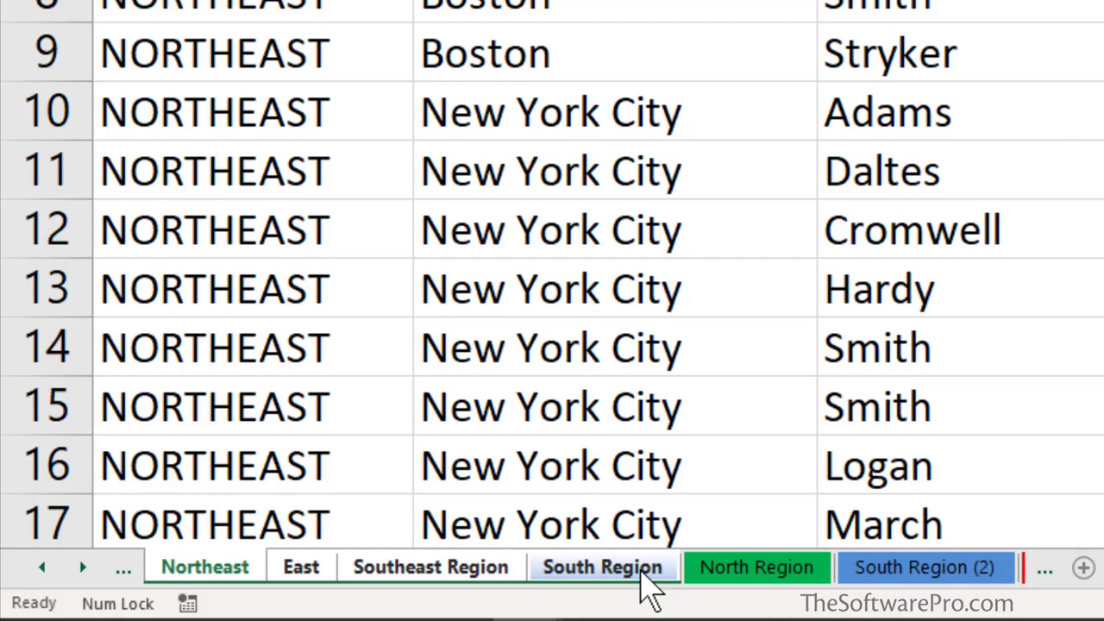
Set Narrow margins in the print settings of the grouped sheets and page through the print preview to the last page
{"action": "key", "text": "ctrl+p"}
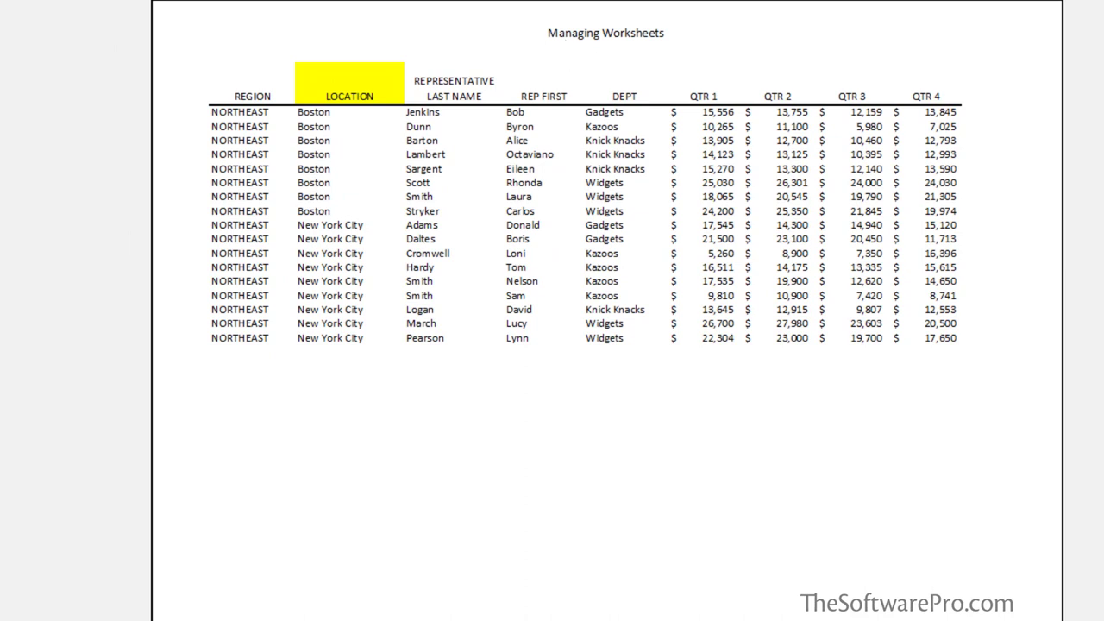
{"action": "left_click", "coordinate": [169, 609]}
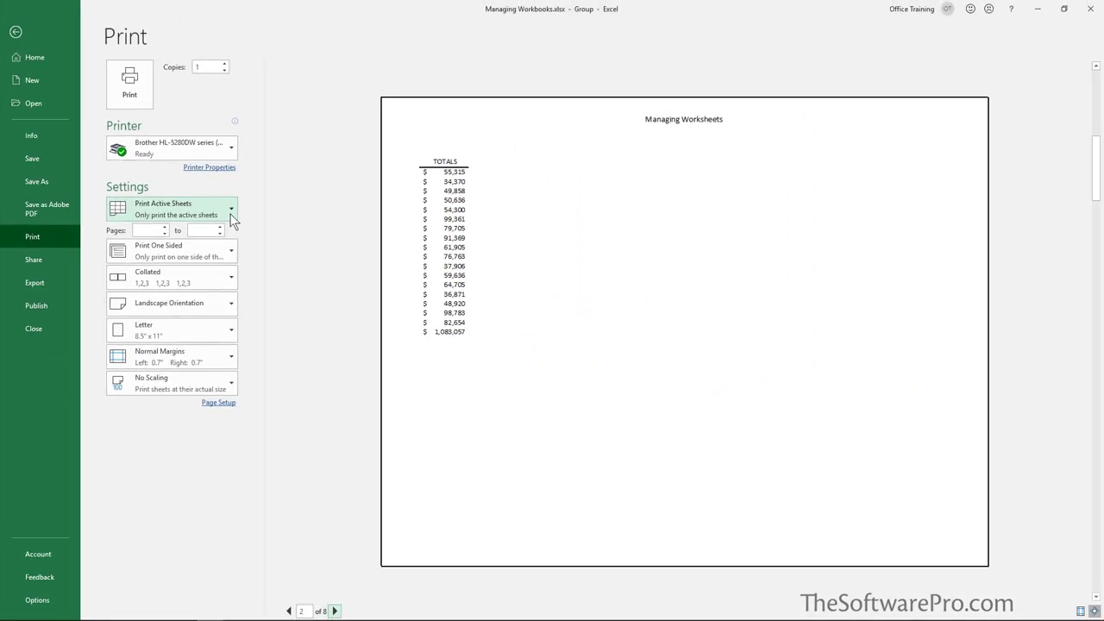
{"action": "left_click", "coordinate": [229, 358]}
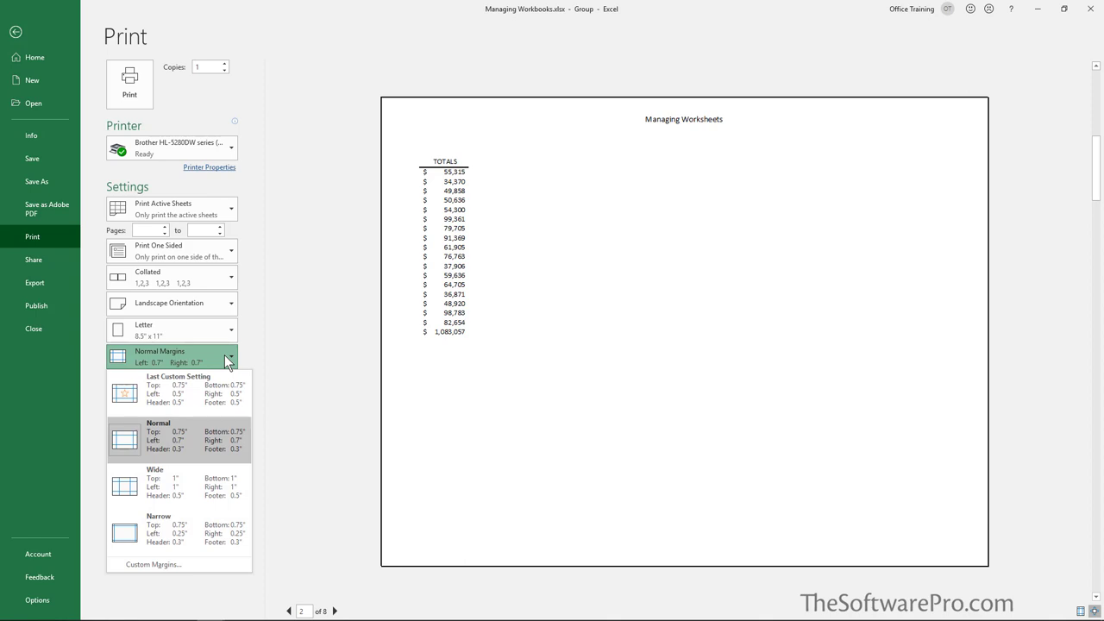
{"action": "key", "text": "Escape"}
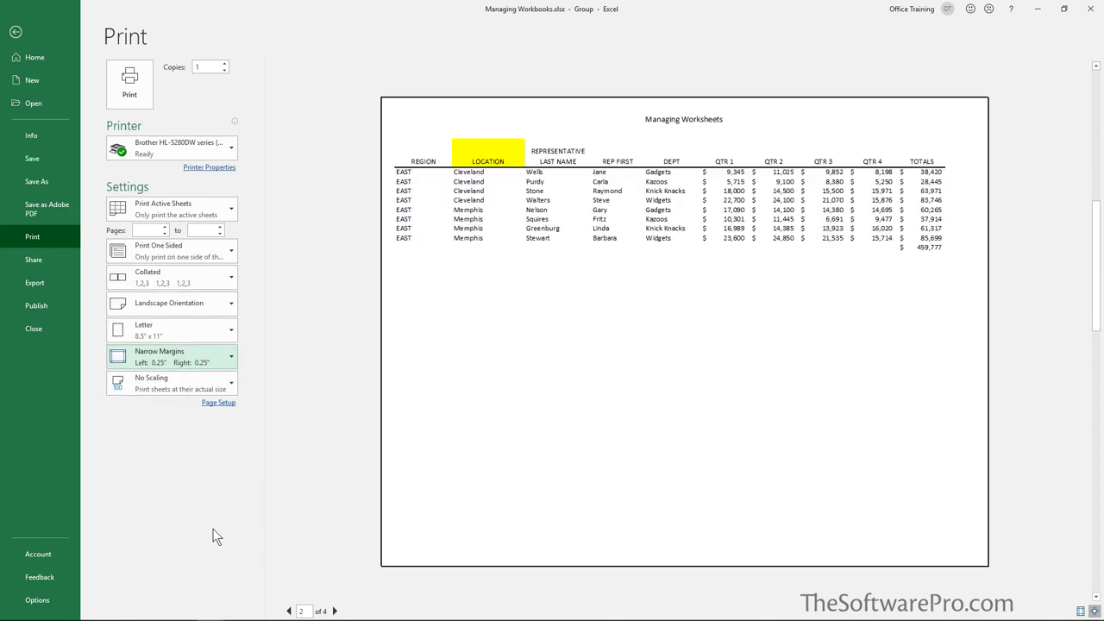
{"action": "left_click", "coordinate": [335, 611]}
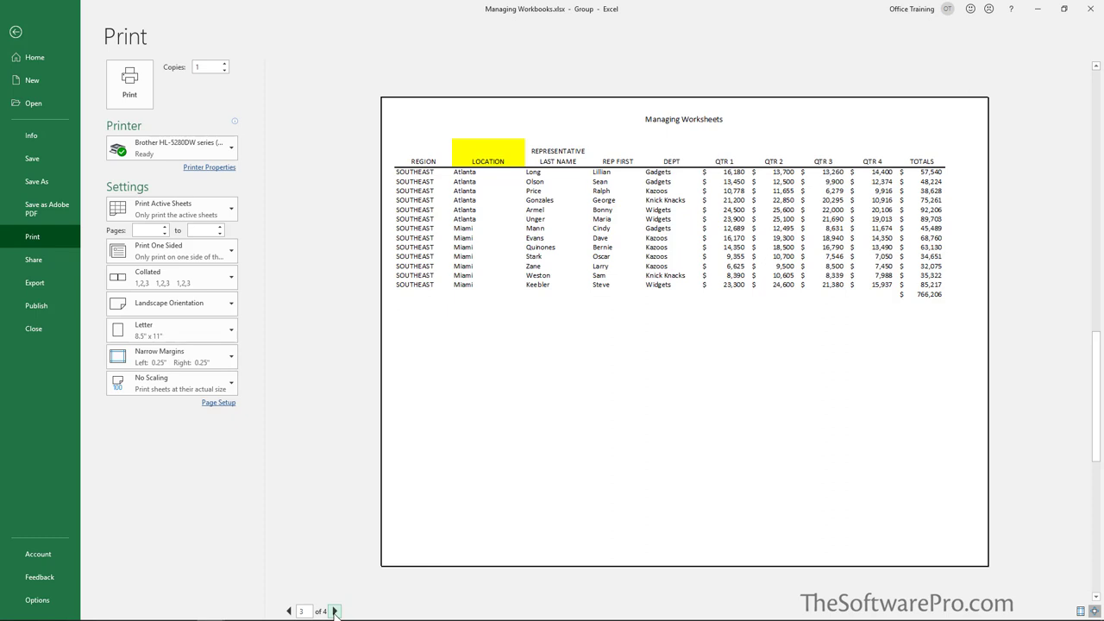
{"action": "left_click", "coordinate": [334, 610]}
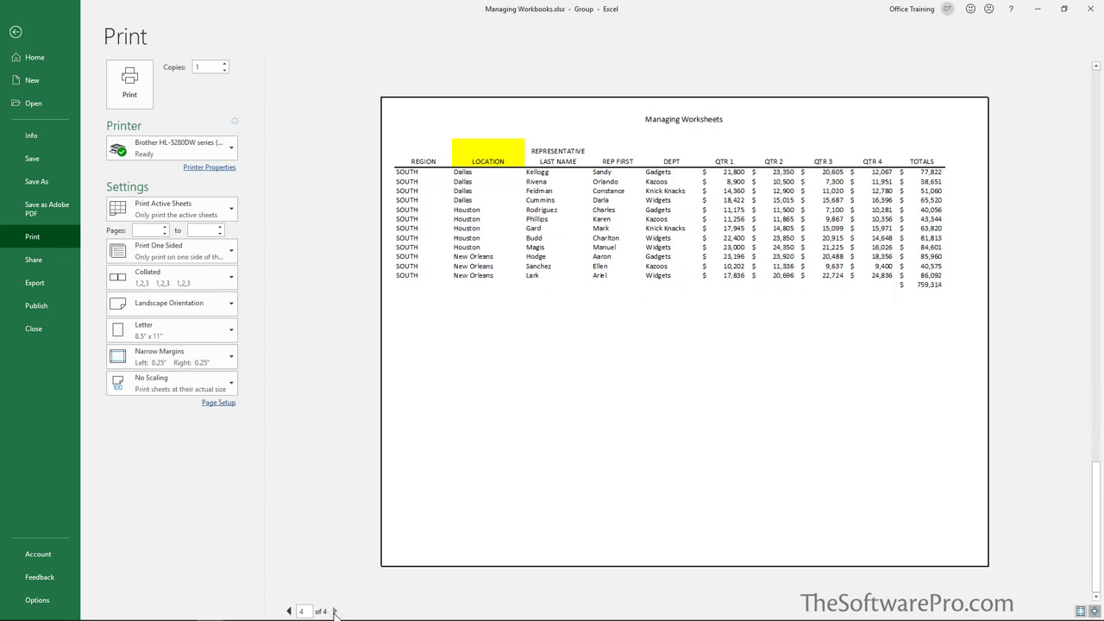